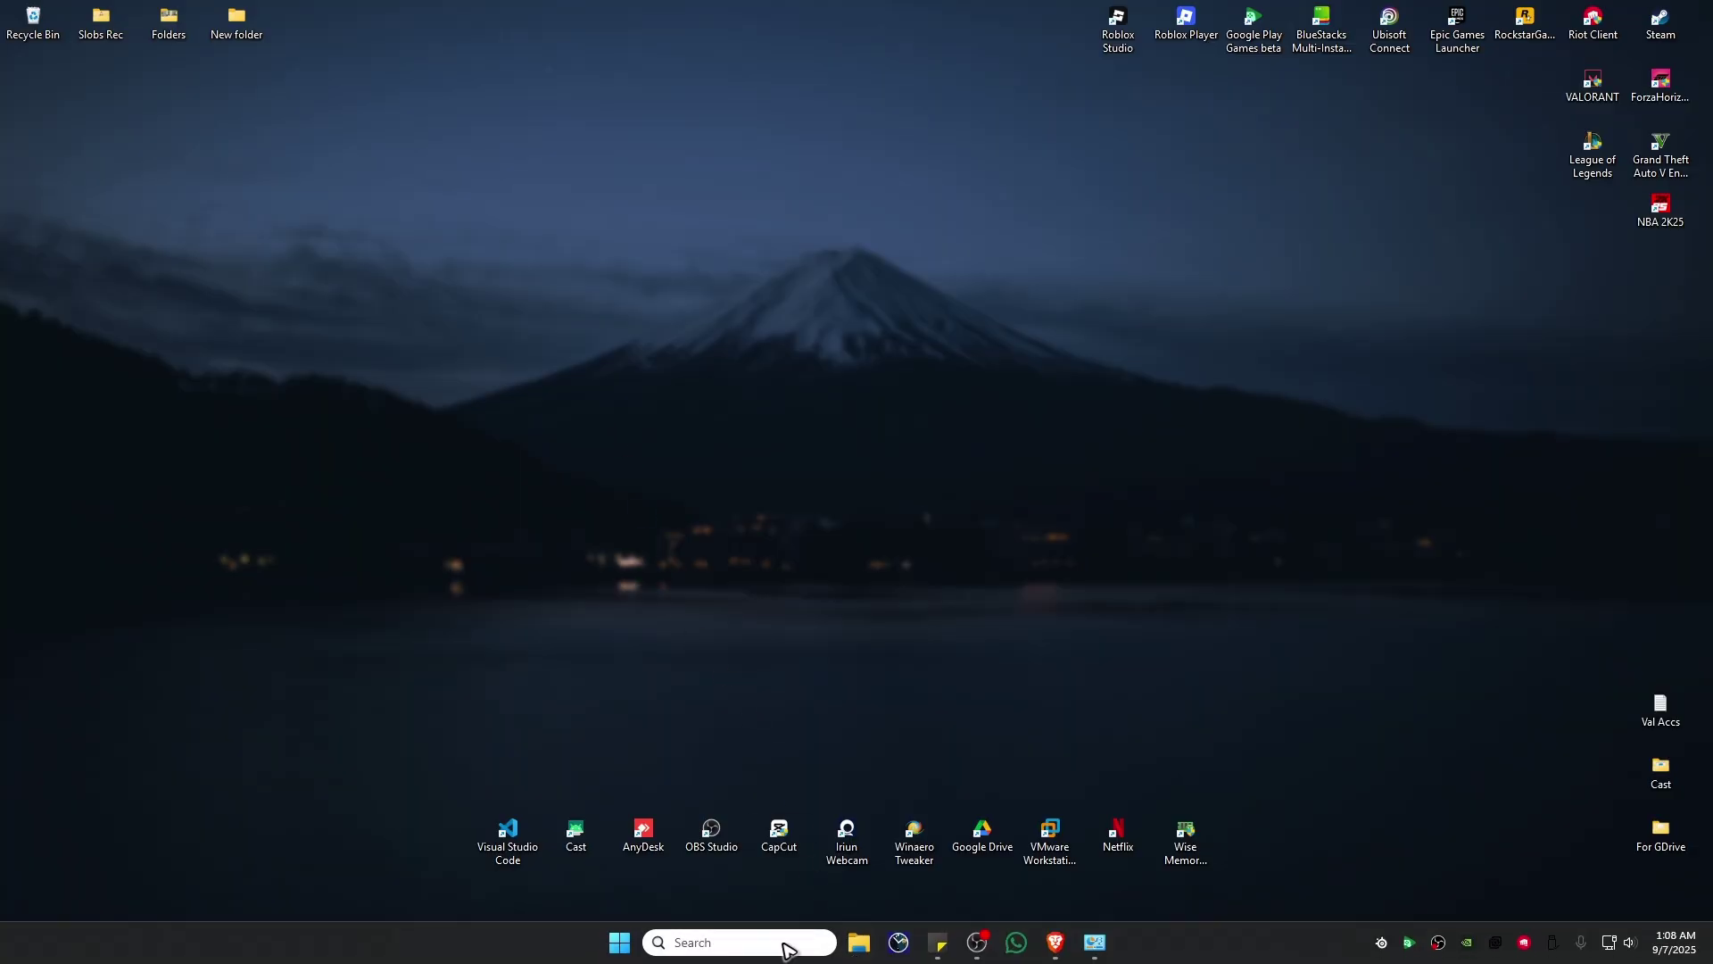
# Search the taskbar for 'cmd' to find Command Prompt
pyautogui.click(786, 944)
pyautogui.write('cmd')
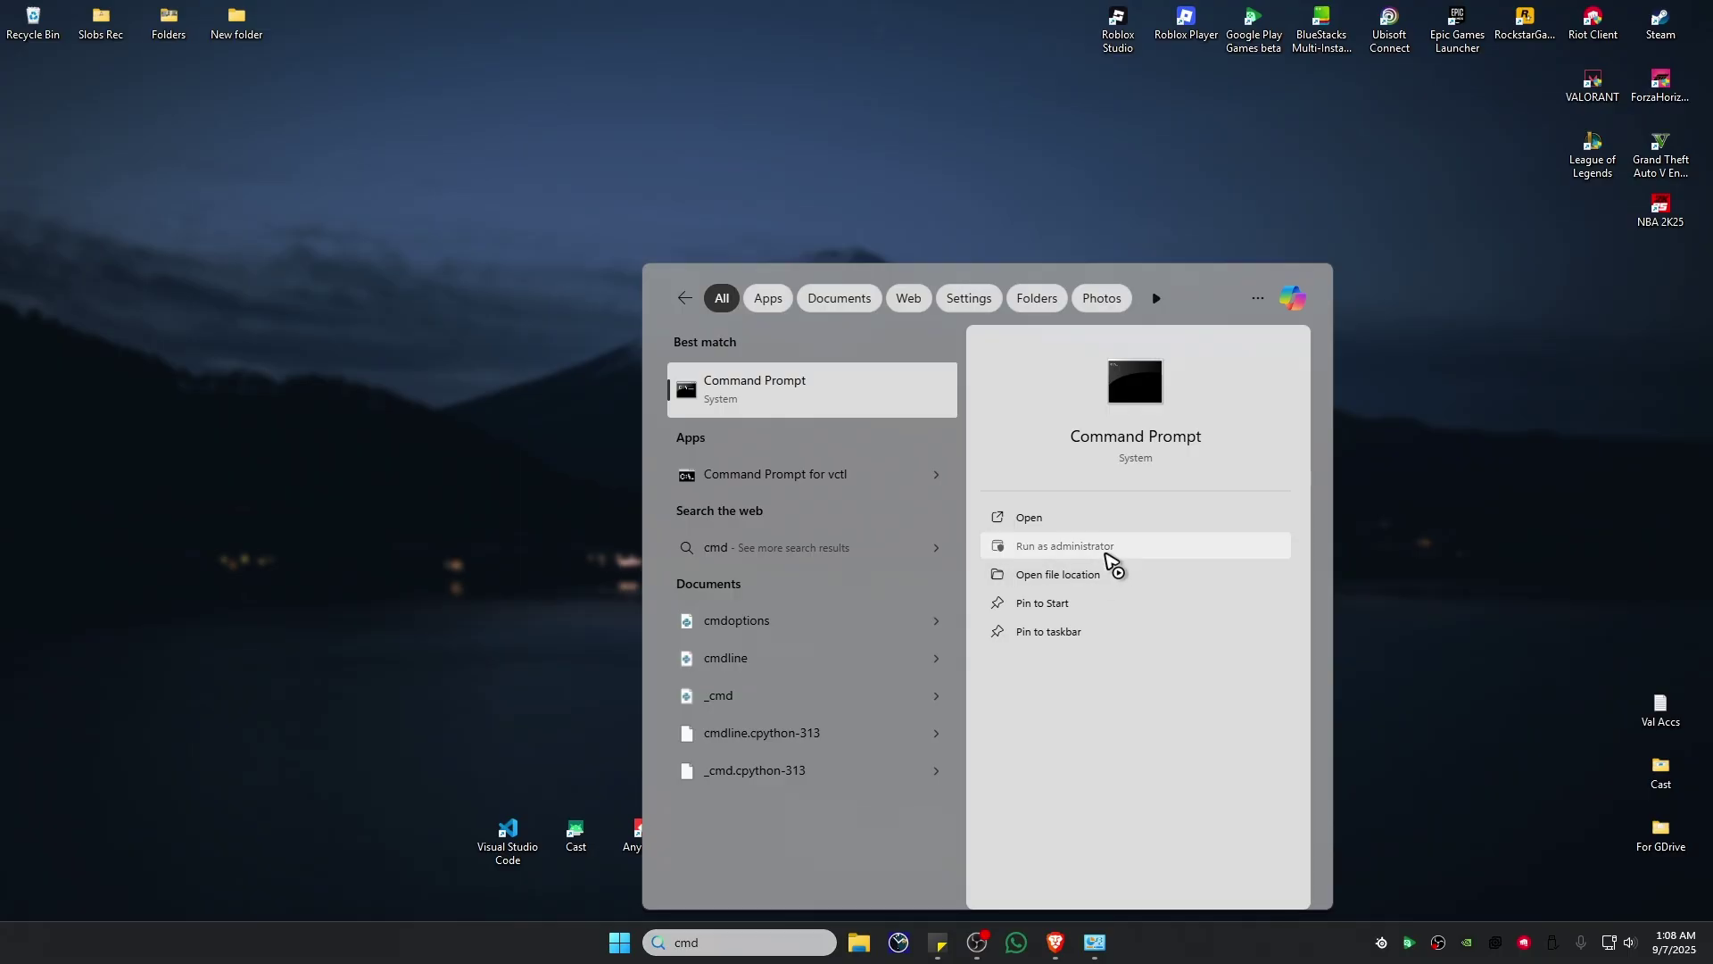
# Launch Command Prompt as administrator and delete the vgc service with 'sc delete vgc'
pyautogui.click(1064, 547)
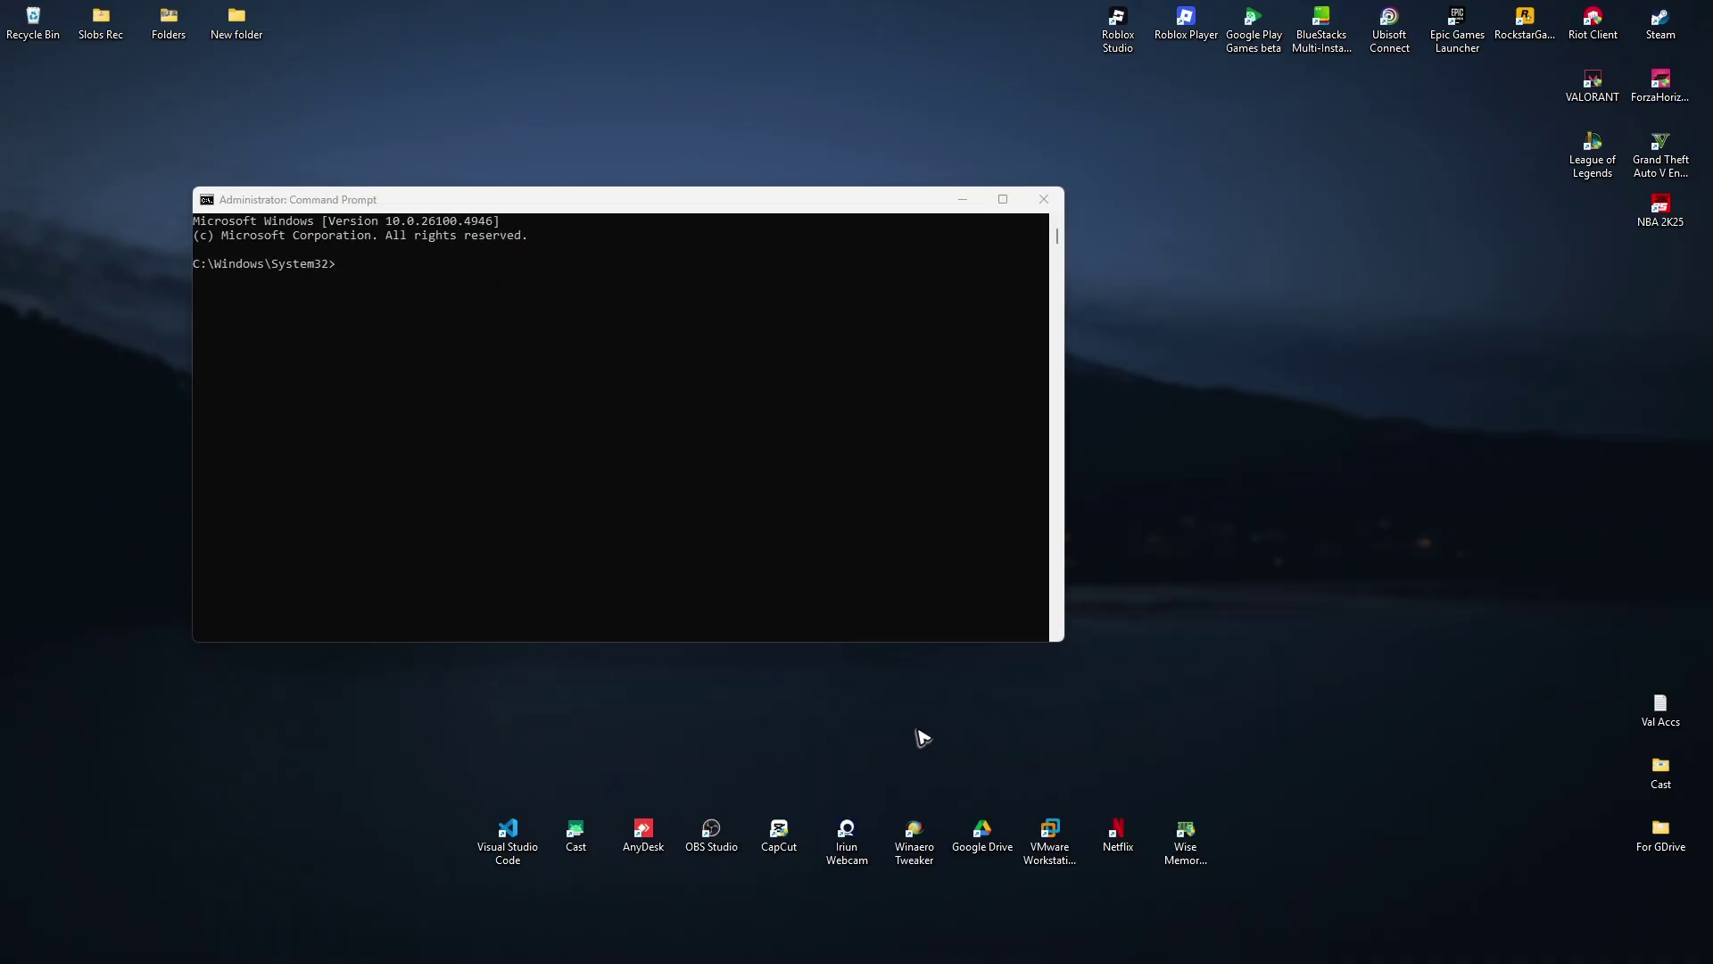
pyautogui.moveTo(655, 217); pyautogui.dragTo(914, 258)
pyautogui.click(930, 259)
pyautogui.write('sc delete vgc')
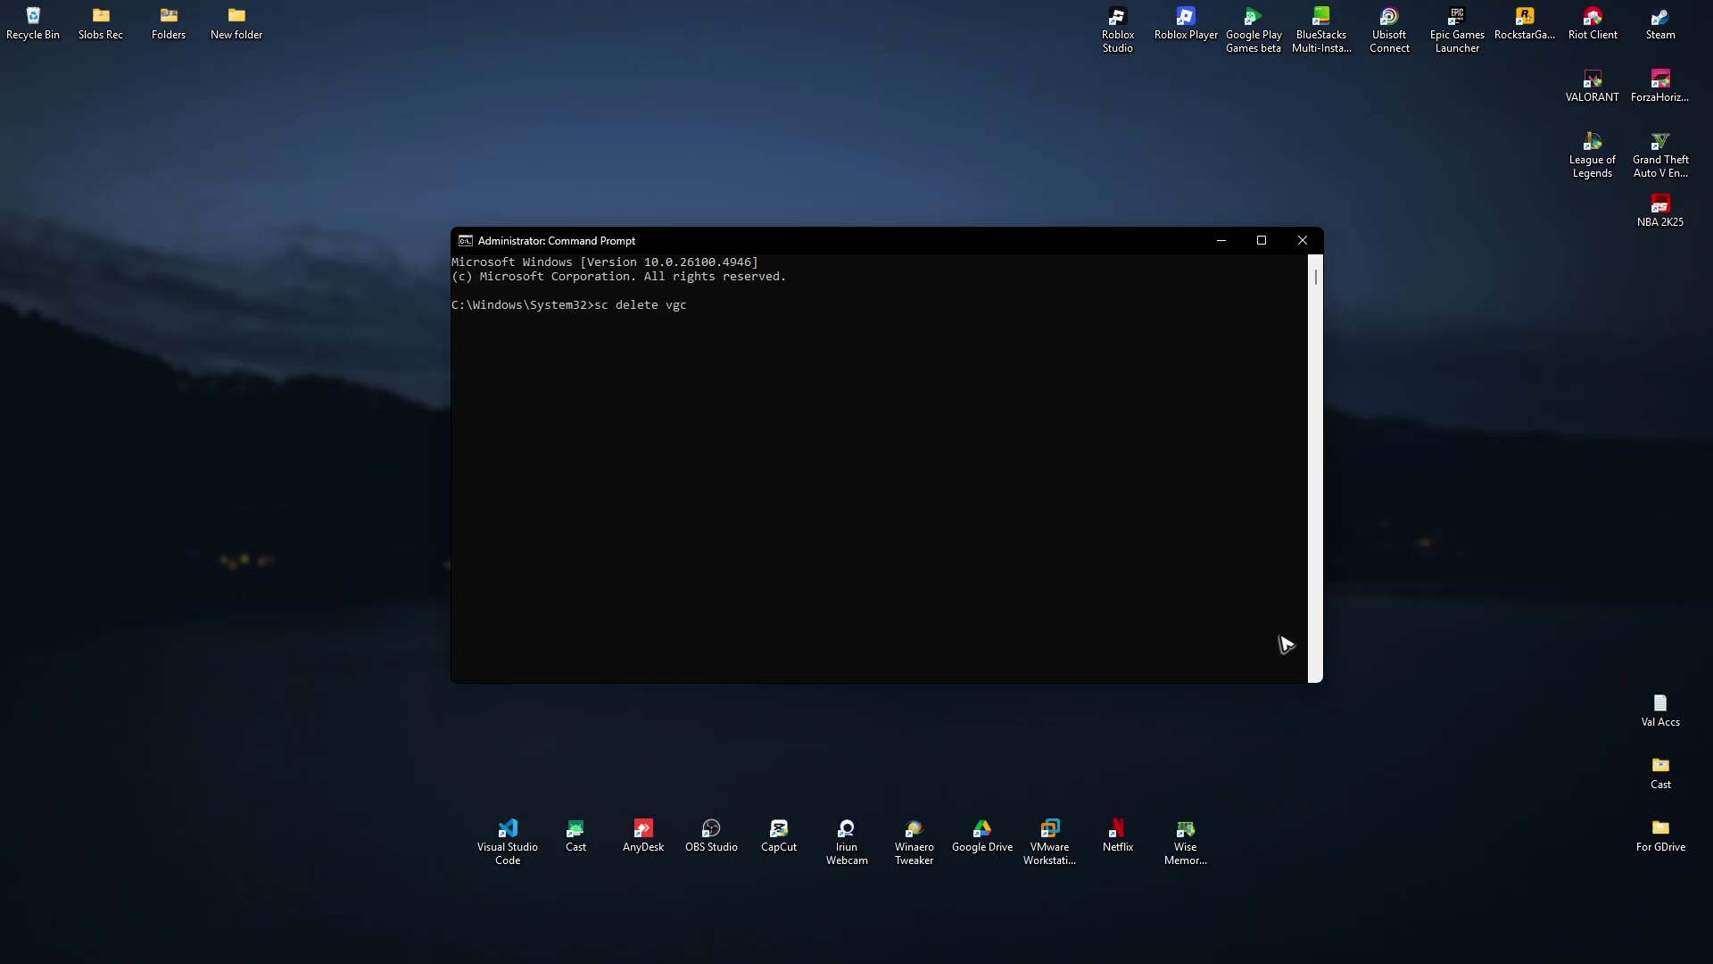
pyautogui.press('Return')
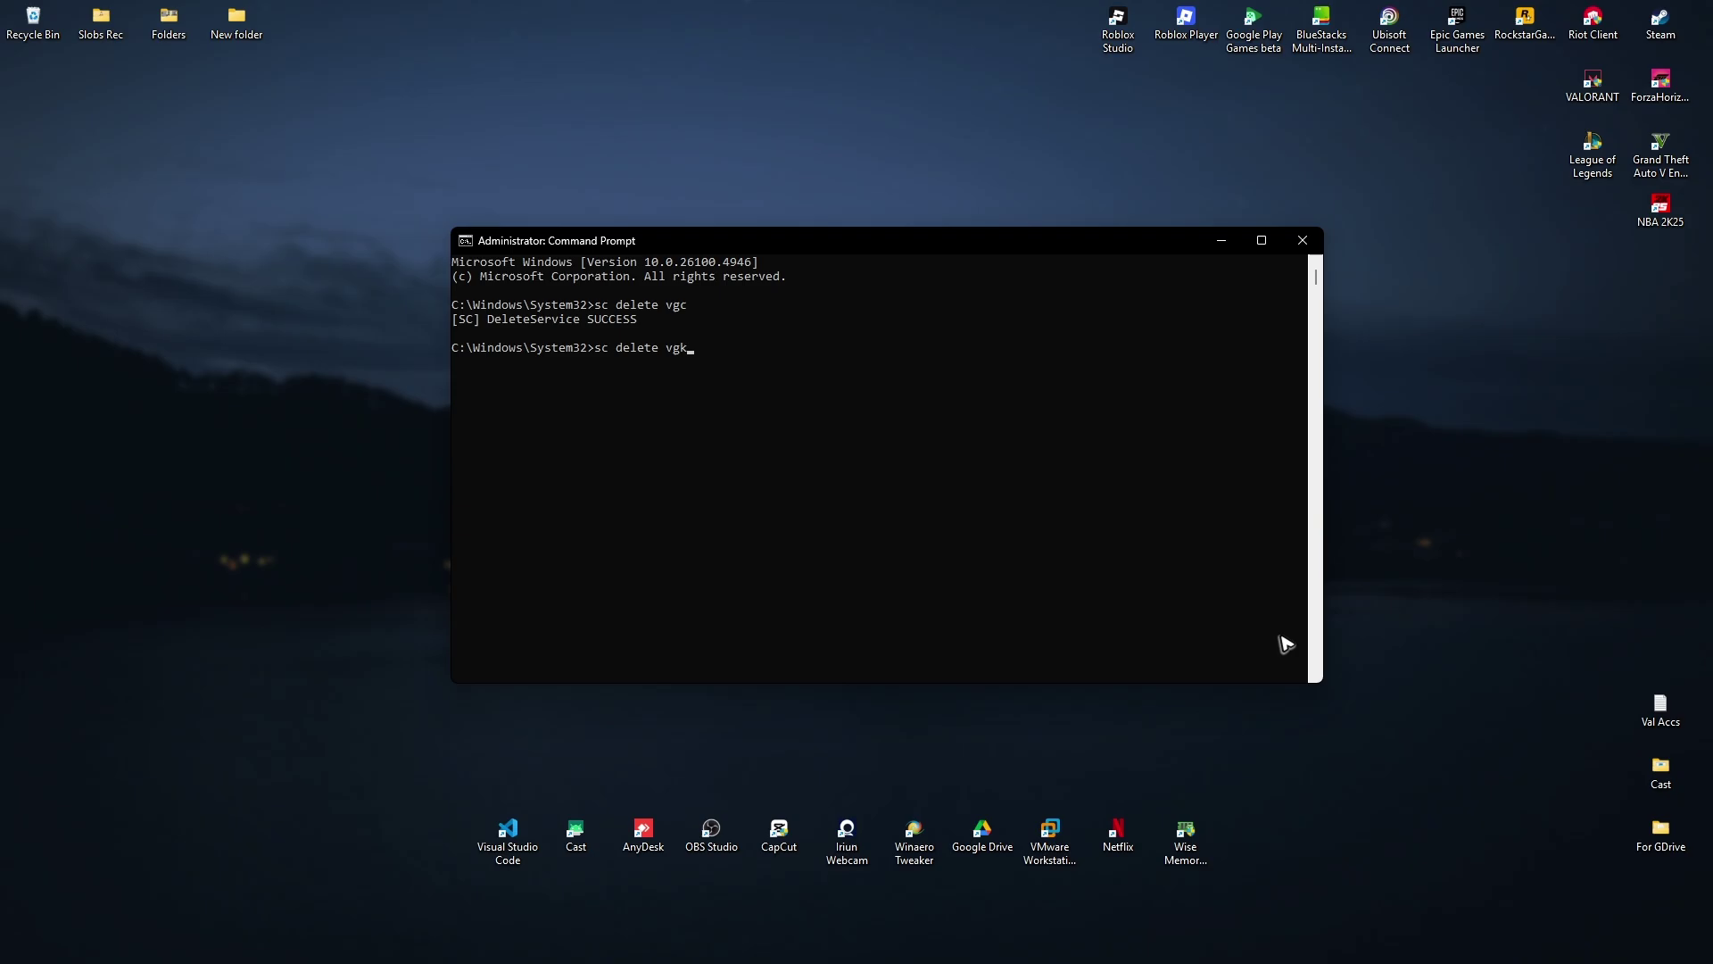
# Delete the vgk service, close Command Prompt, and search for 'add or remove programs'
pyautogui.press('Return')
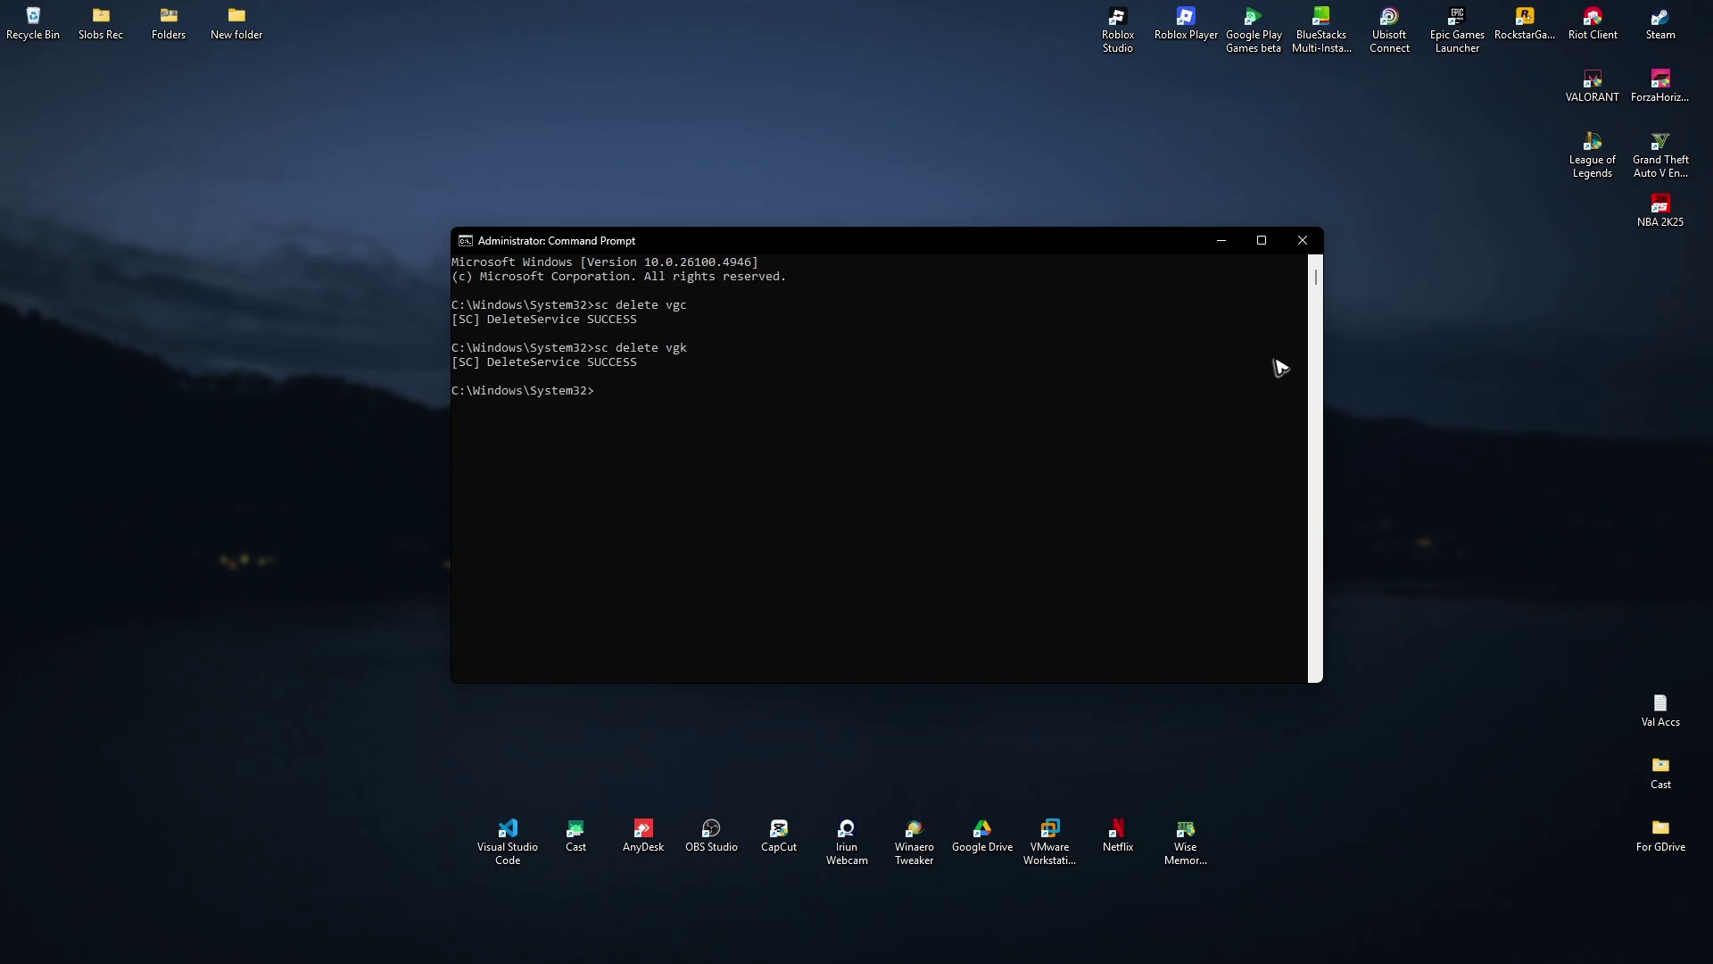
pyautogui.click(1302, 240)
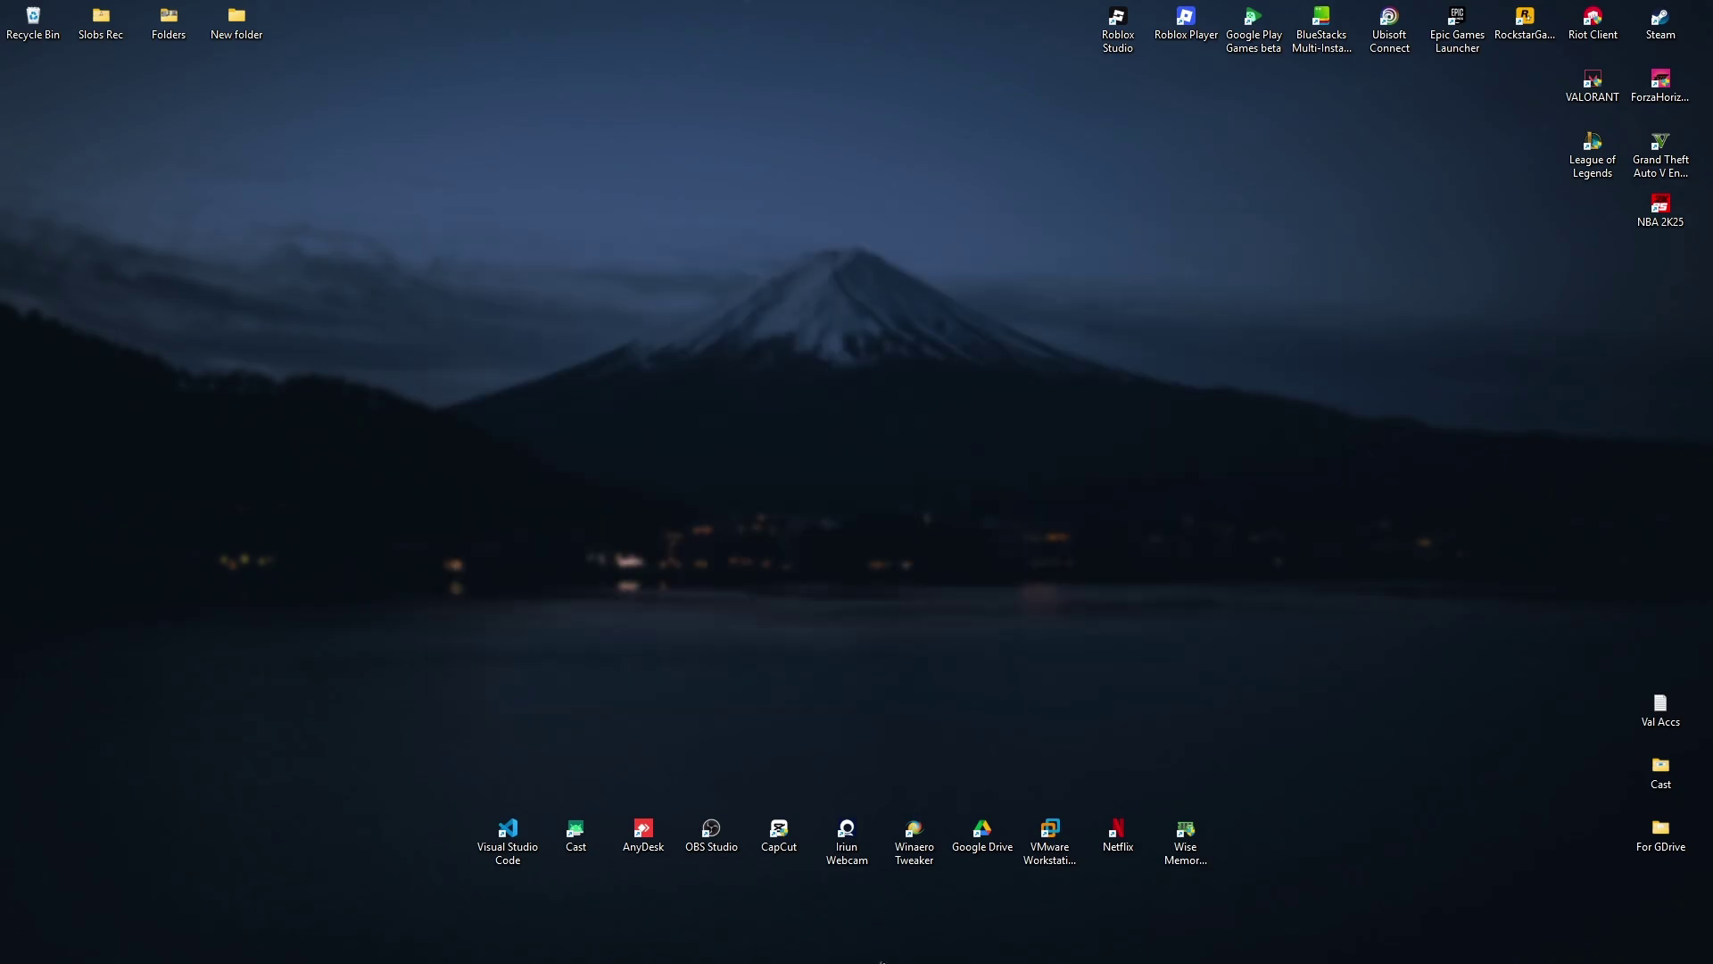
pyautogui.click(735, 942)
pyautogui.write('add ')
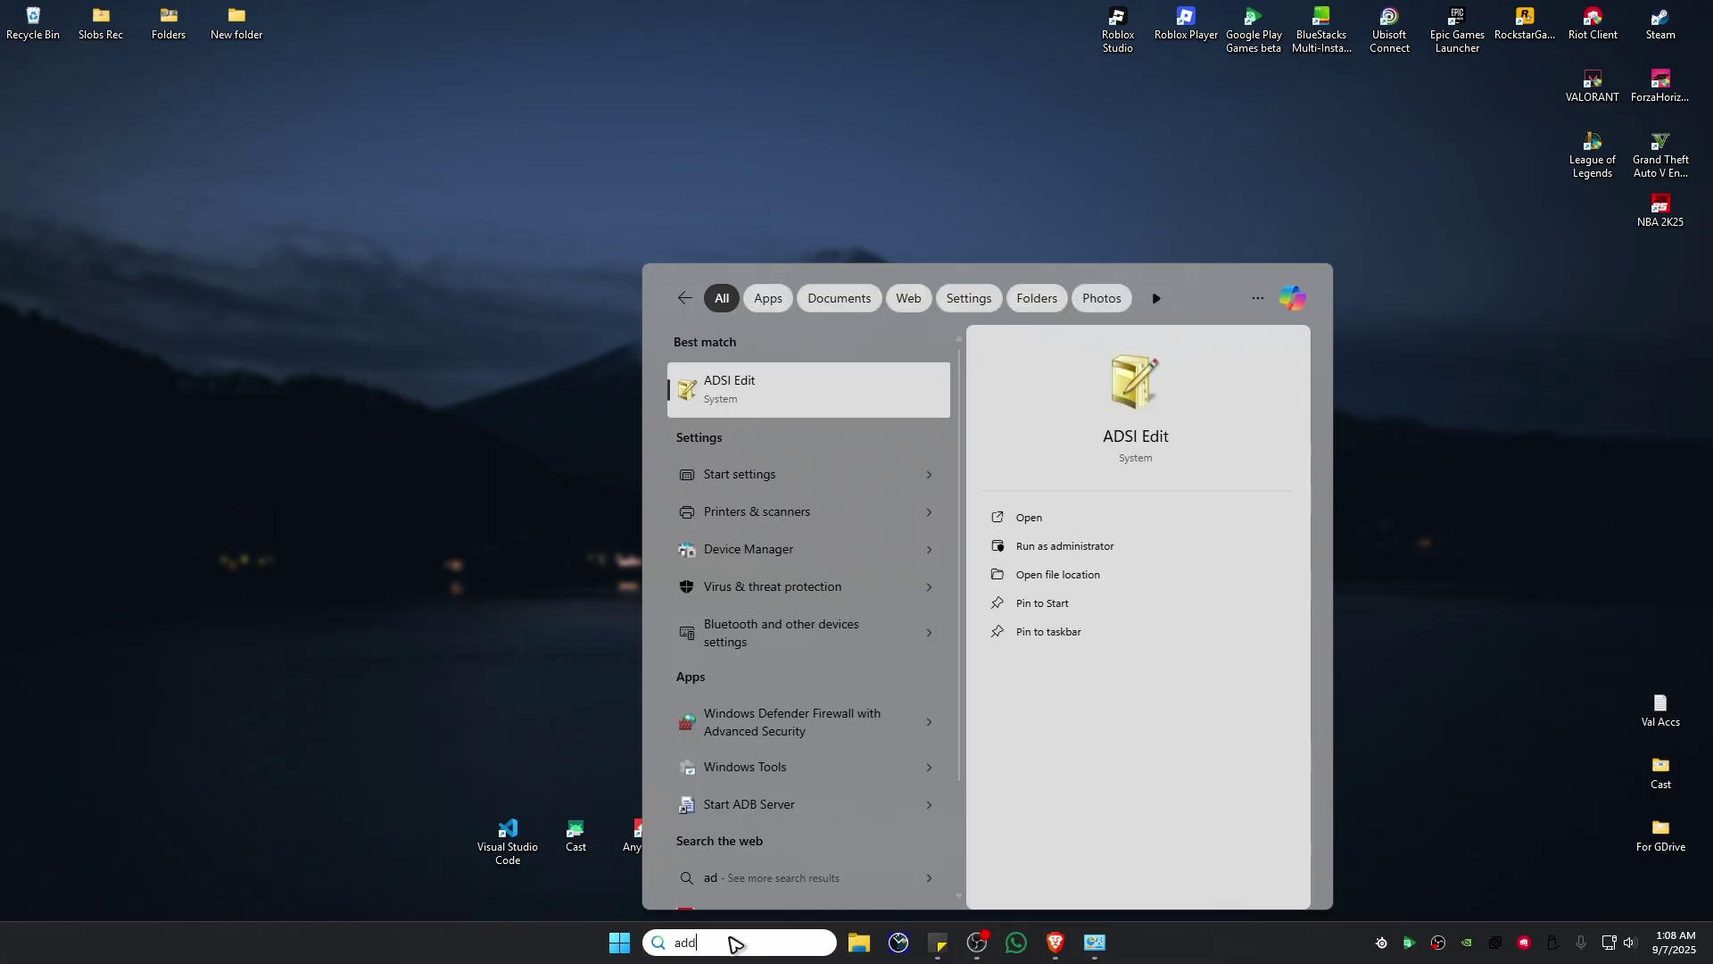
pyautogui.write('or remo')
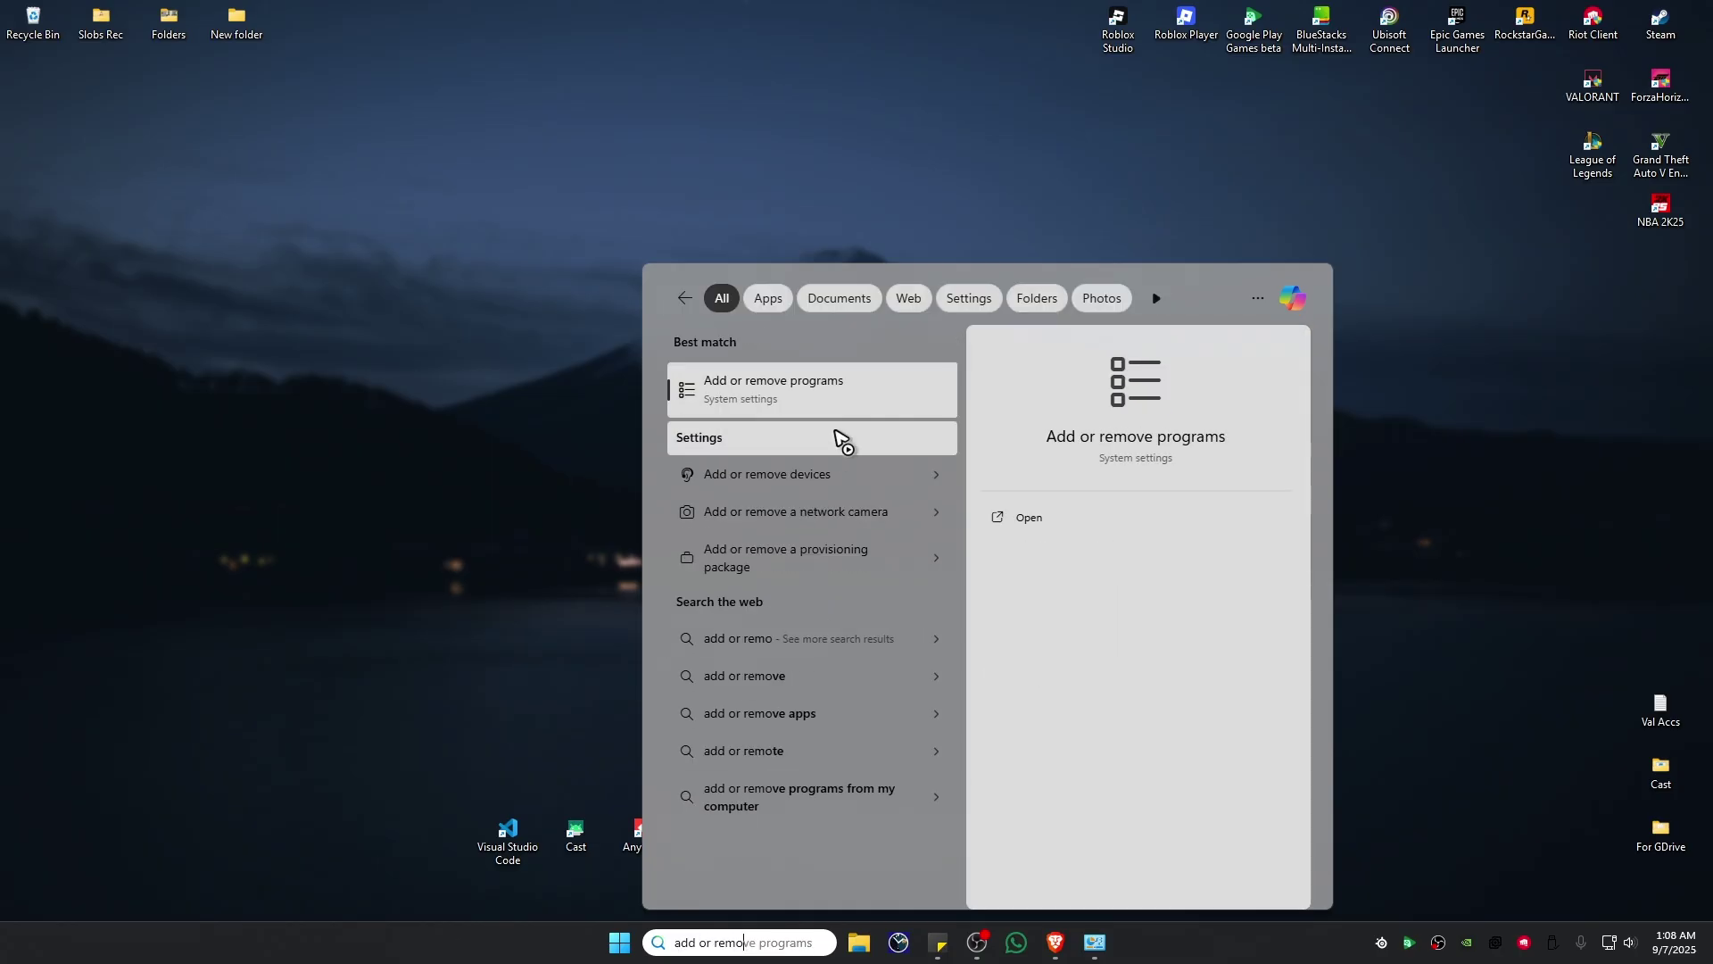
# Find 'vanguard' in Installed apps, uninstall Riot Vanguard, and close Settings
pyautogui.click(810, 389)
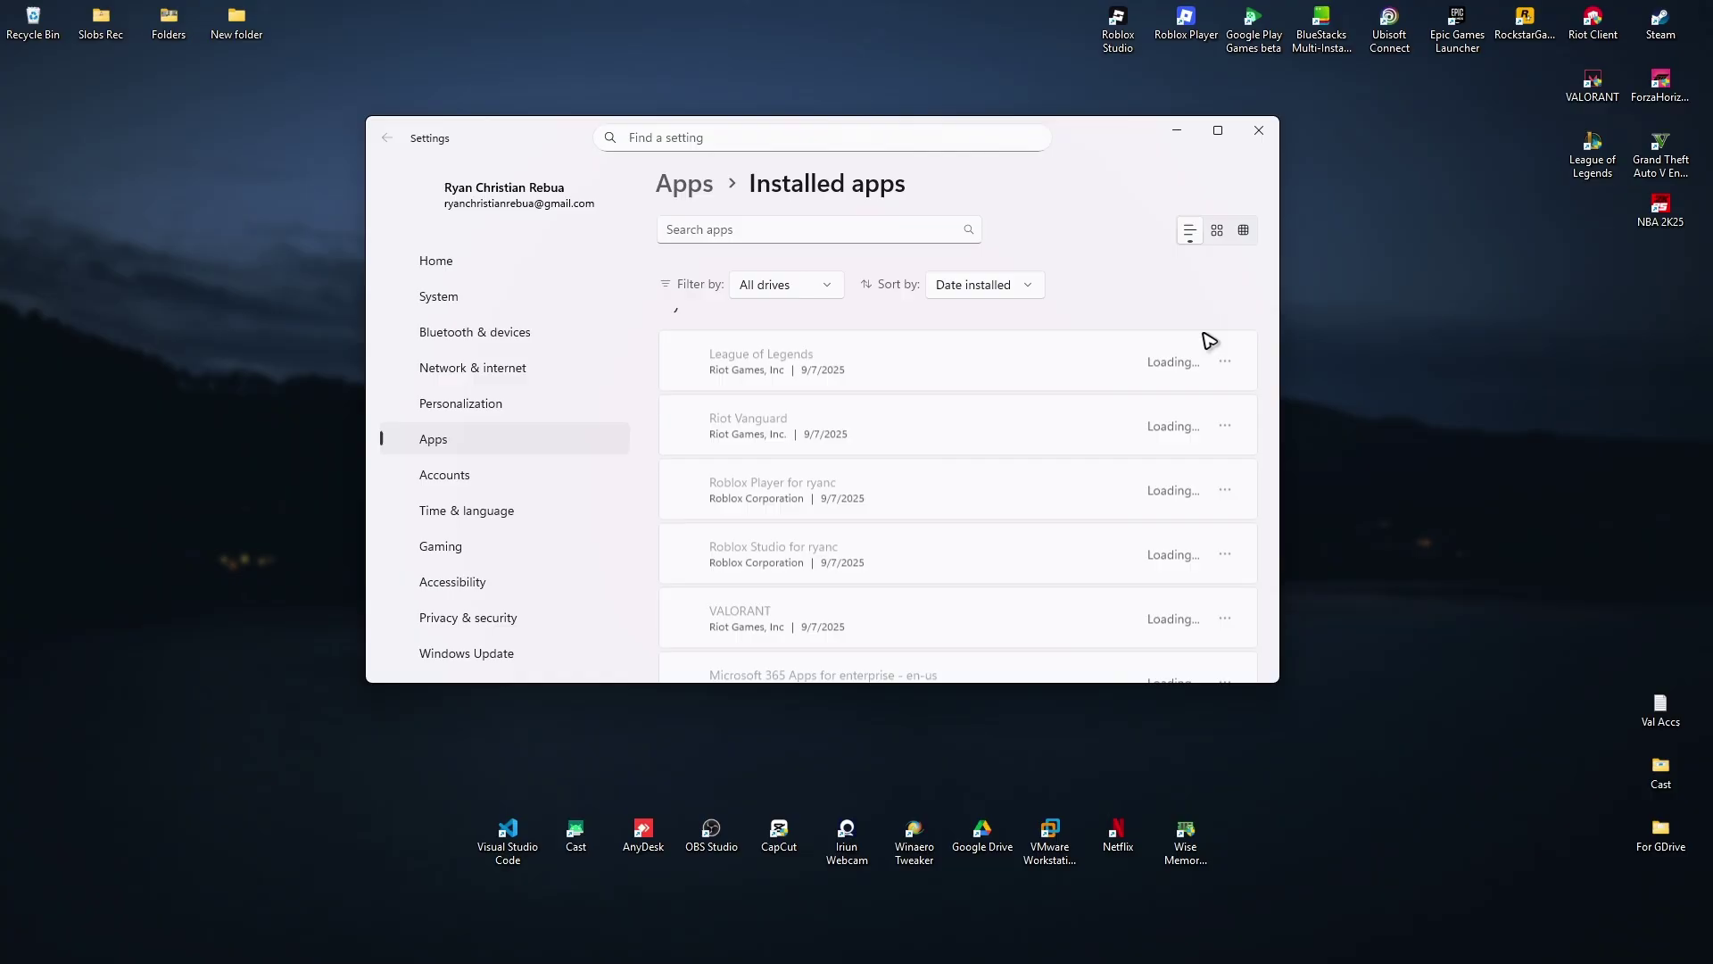
pyautogui.click(734, 232)
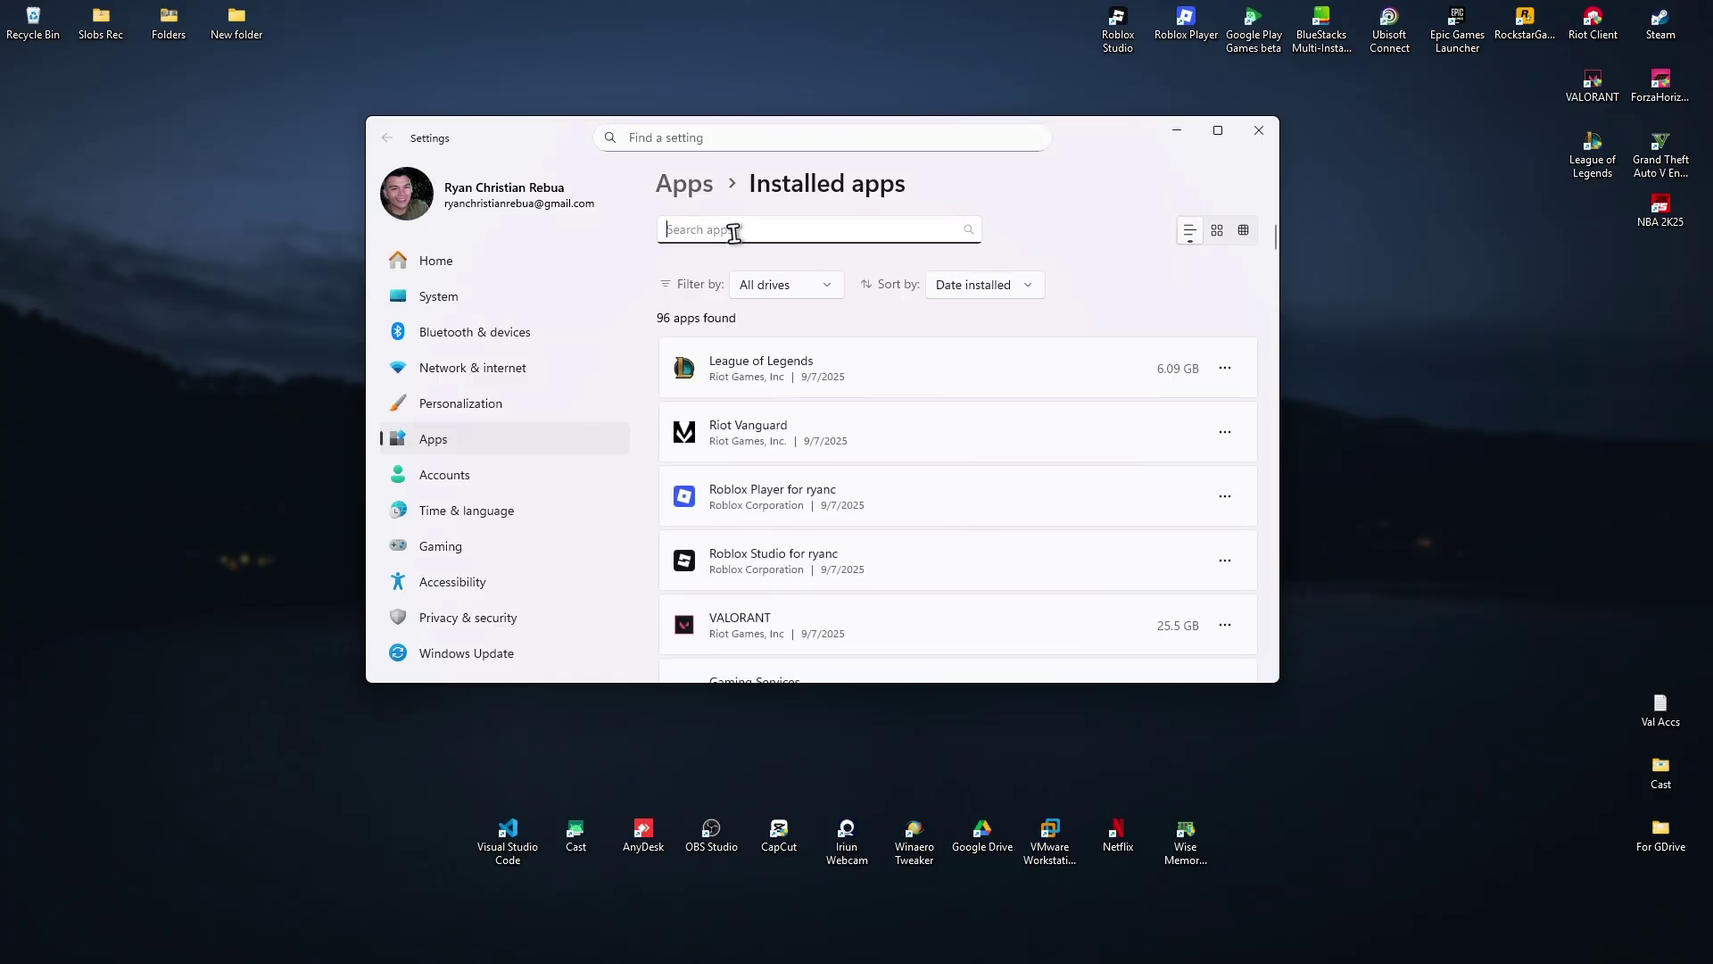
pyautogui.write('vangua')
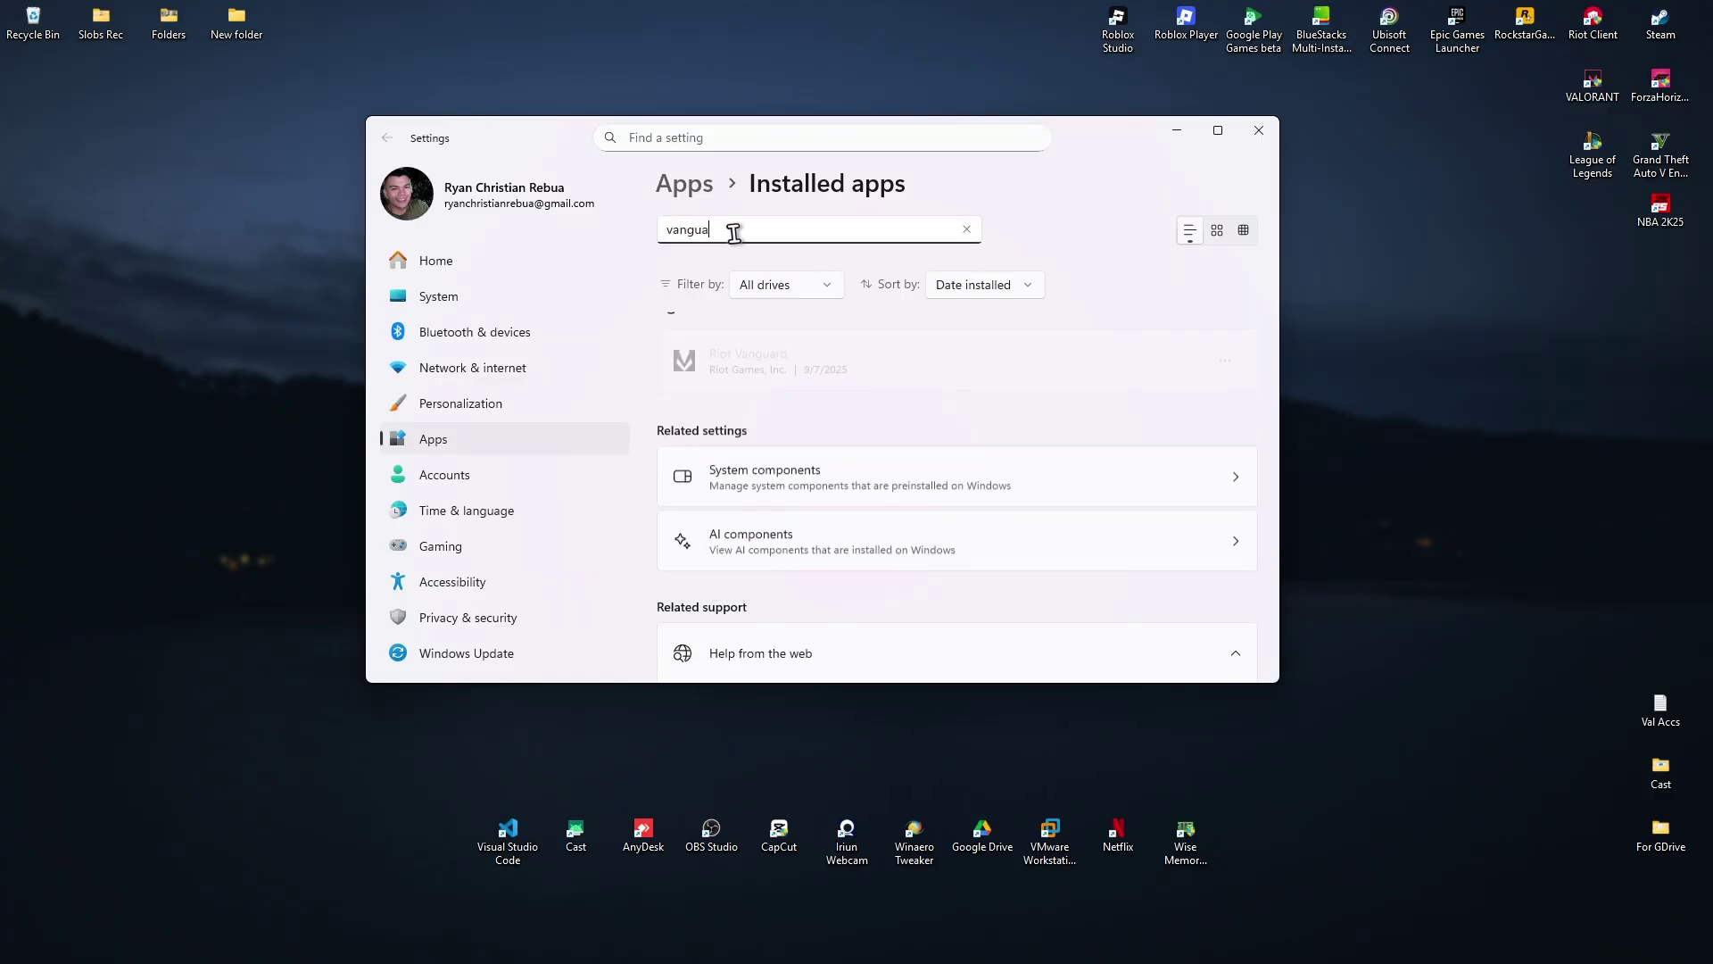
pyautogui.write('rd')
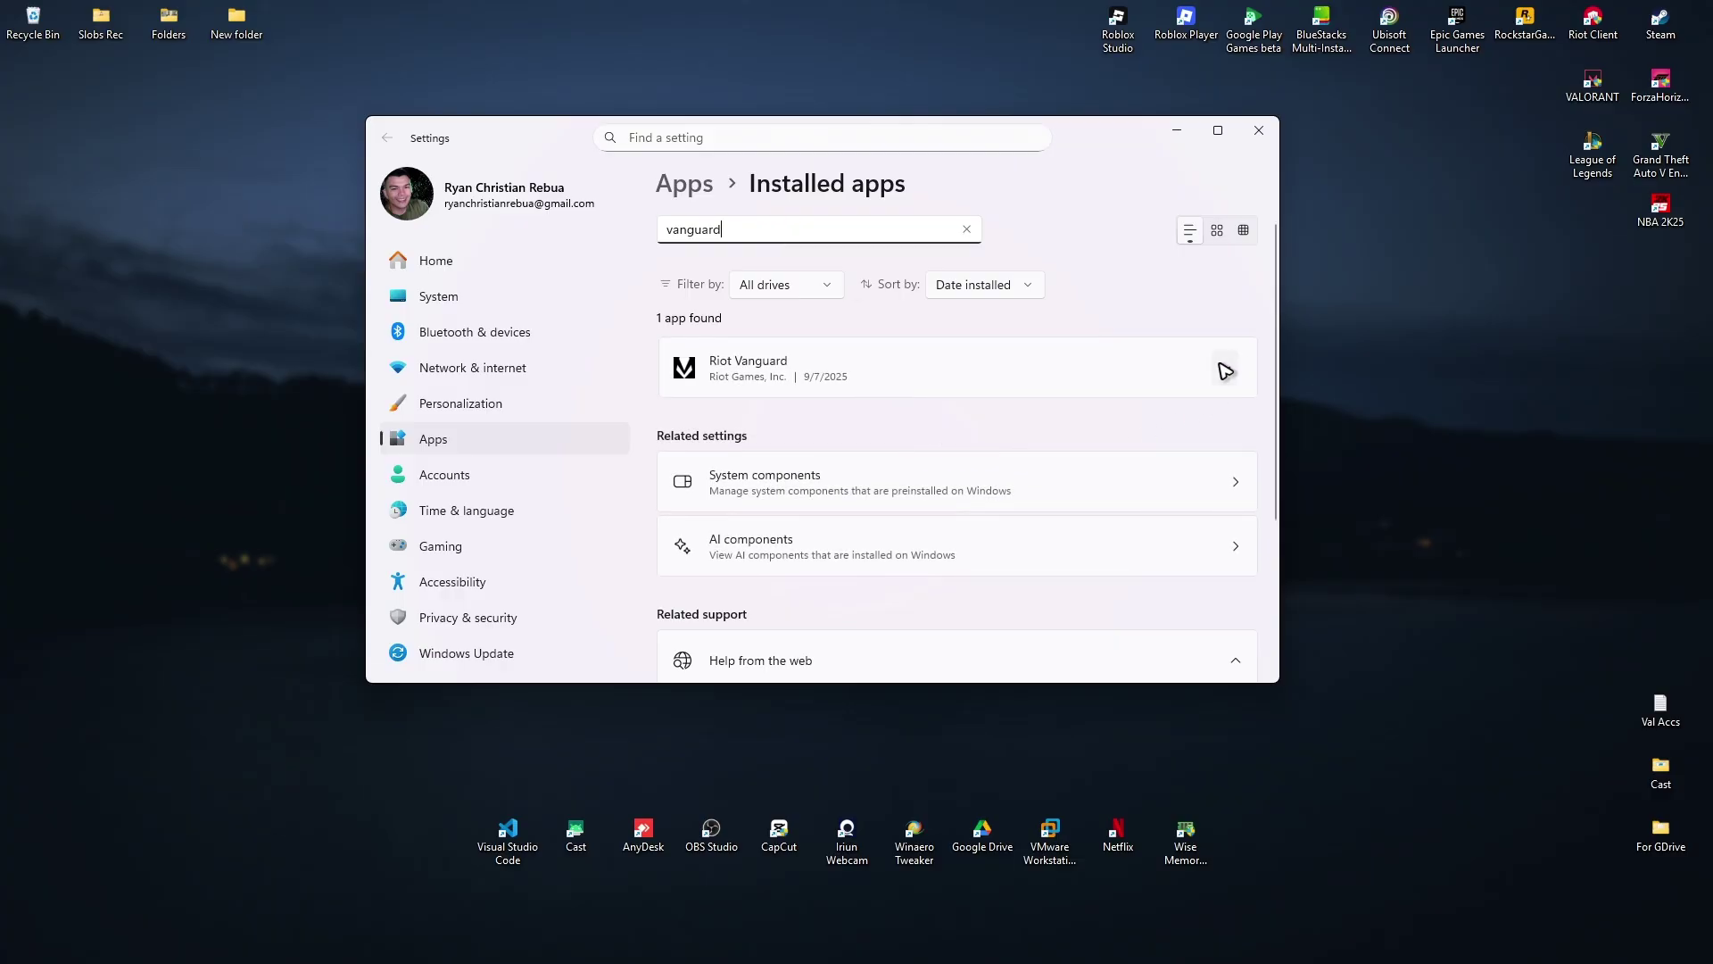
pyautogui.click(1224, 368)
pyautogui.click(1039, 434)
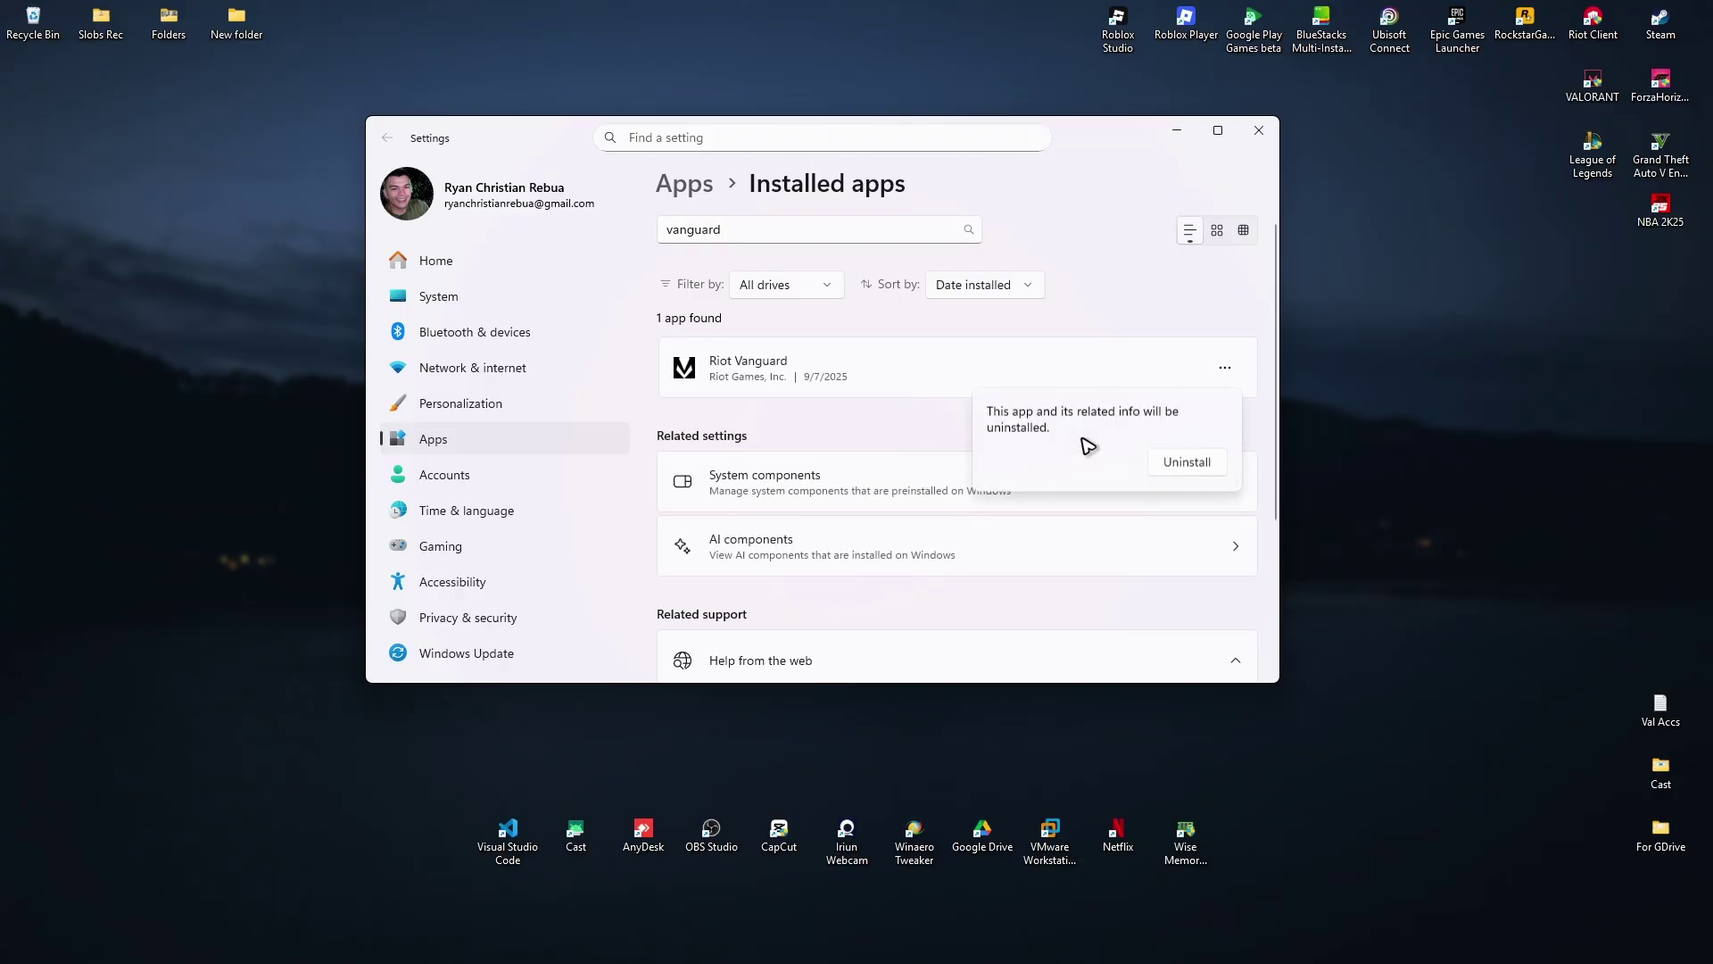
pyautogui.click(1186, 465)
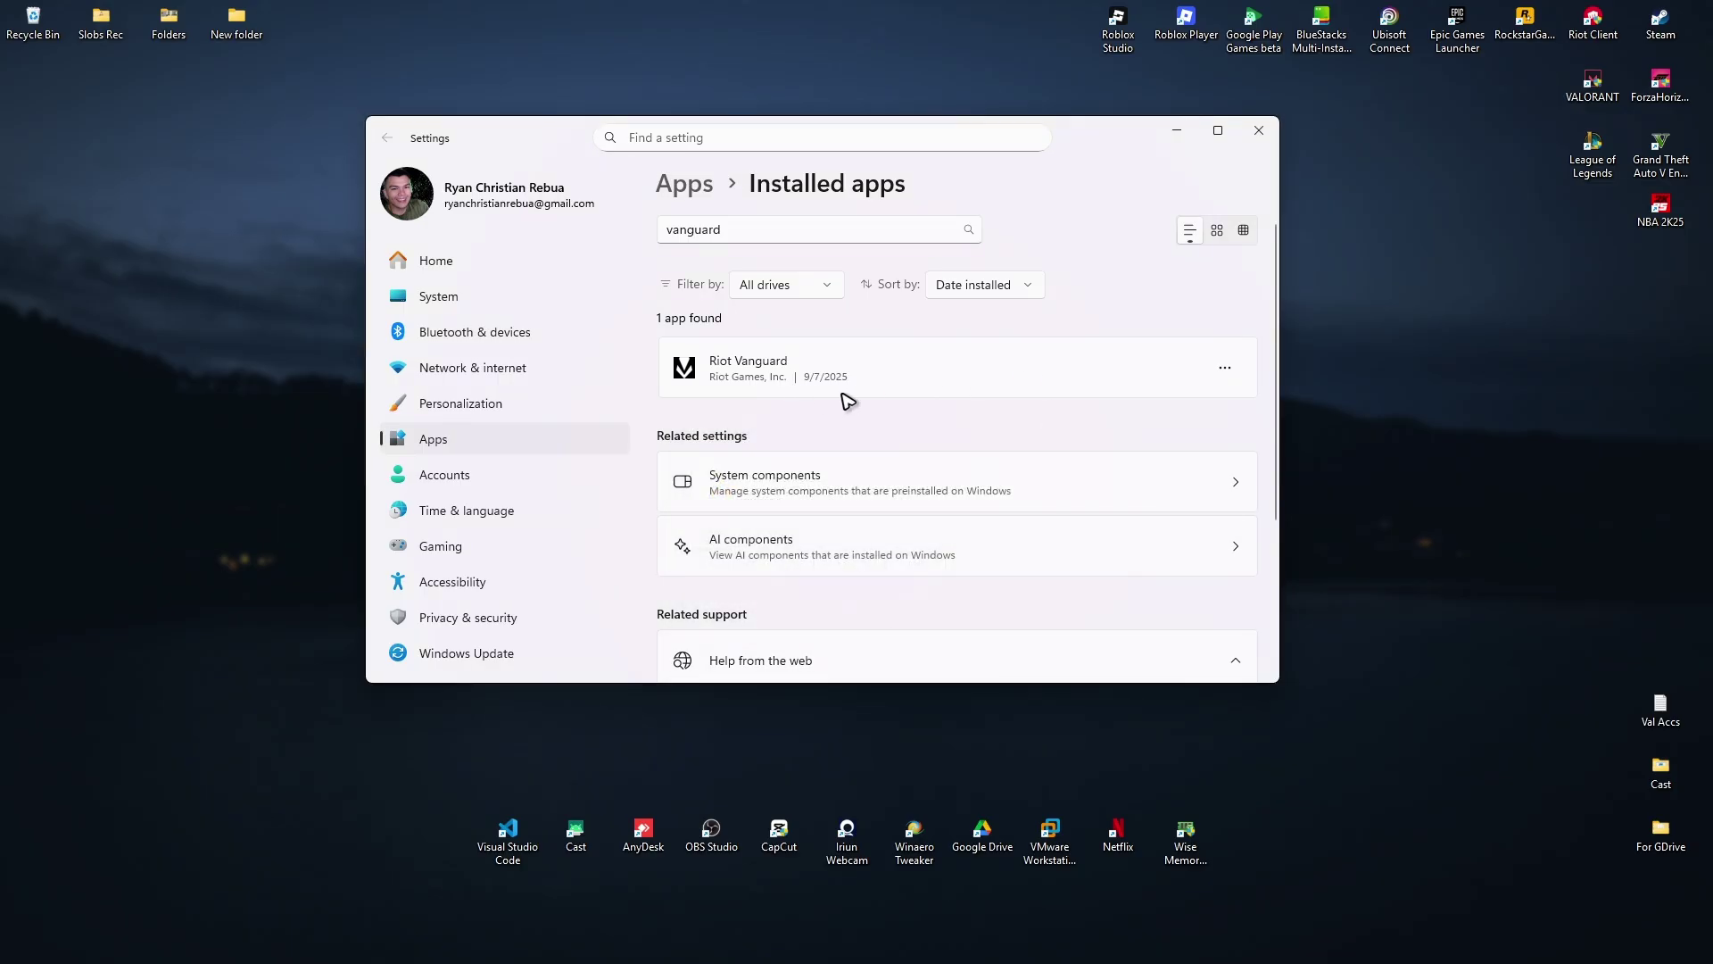
pyautogui.click(1258, 130)
# Launch Riot Client and start the League of Legends update to reinstall Vanguard
pyautogui.doubleClick(1593, 27)
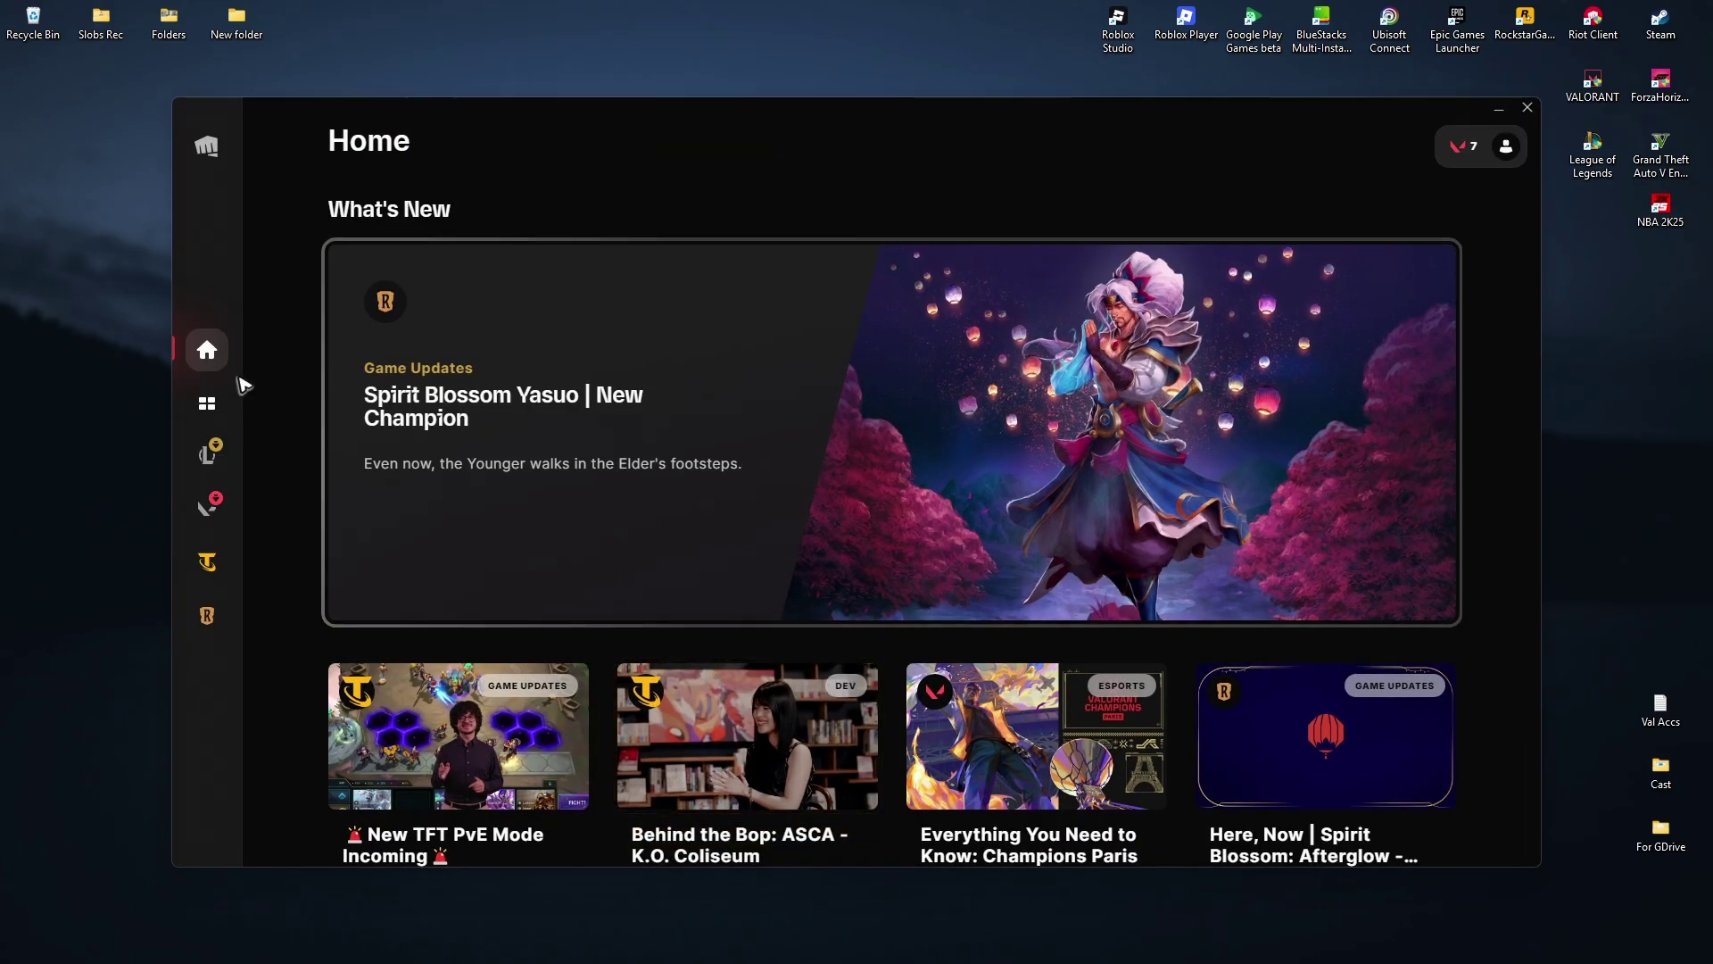
pyautogui.click(215, 461)
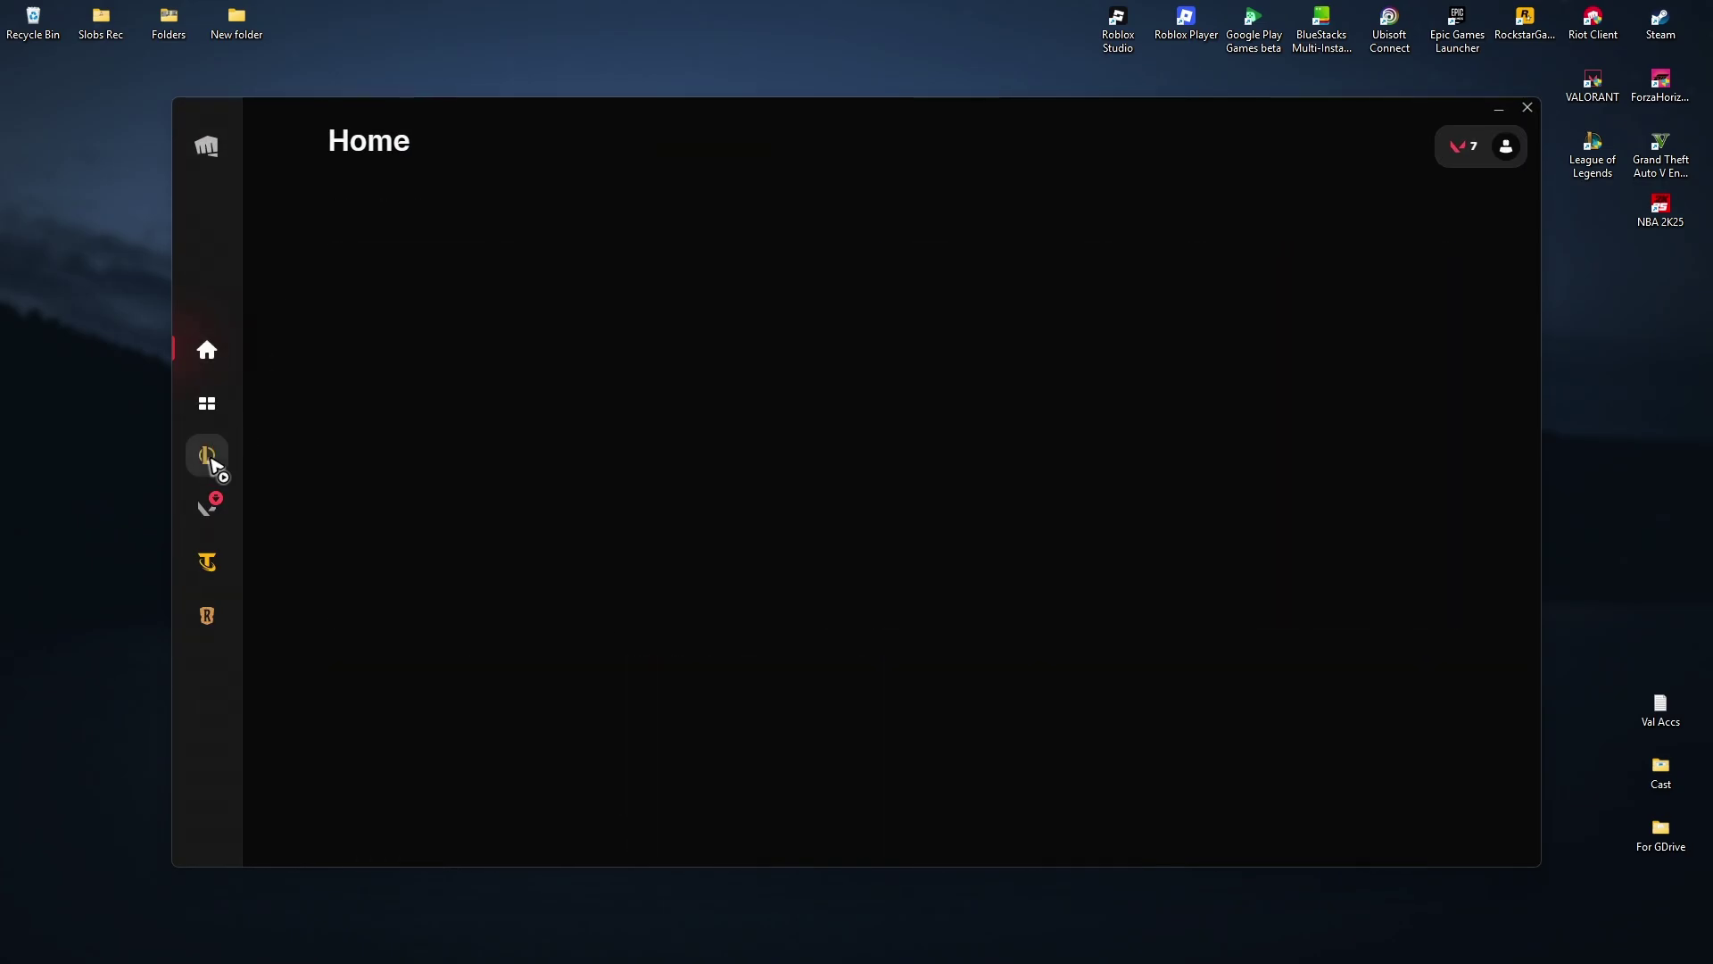
pyautogui.click(456, 362)
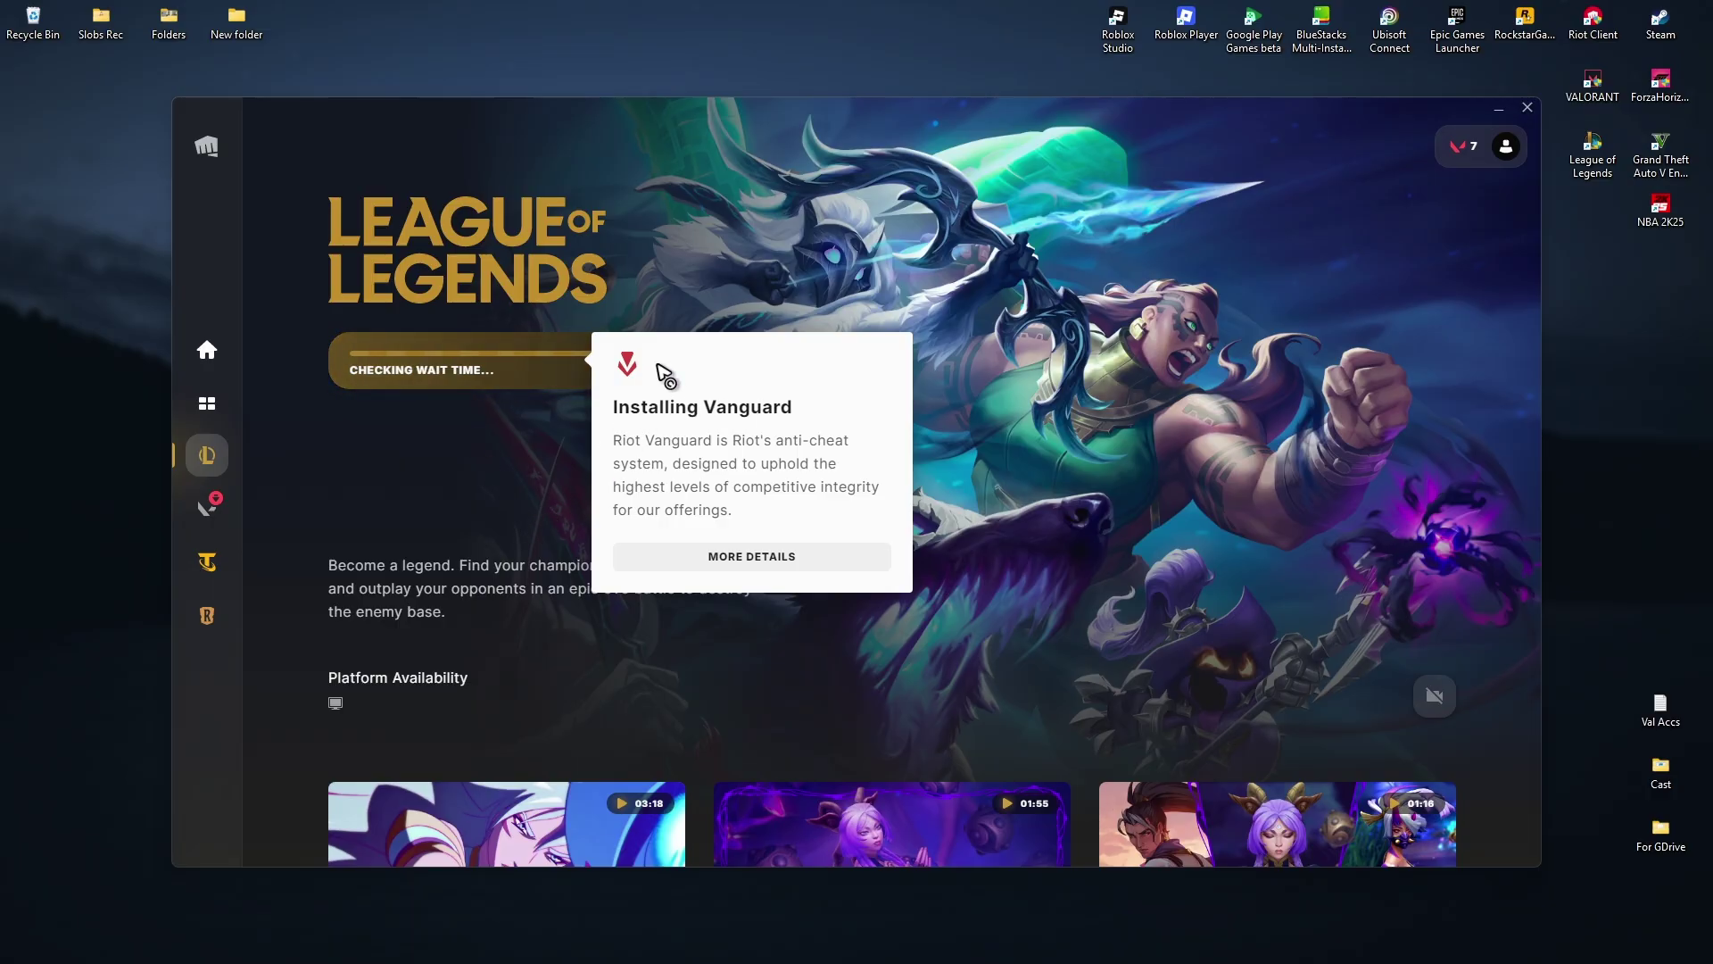